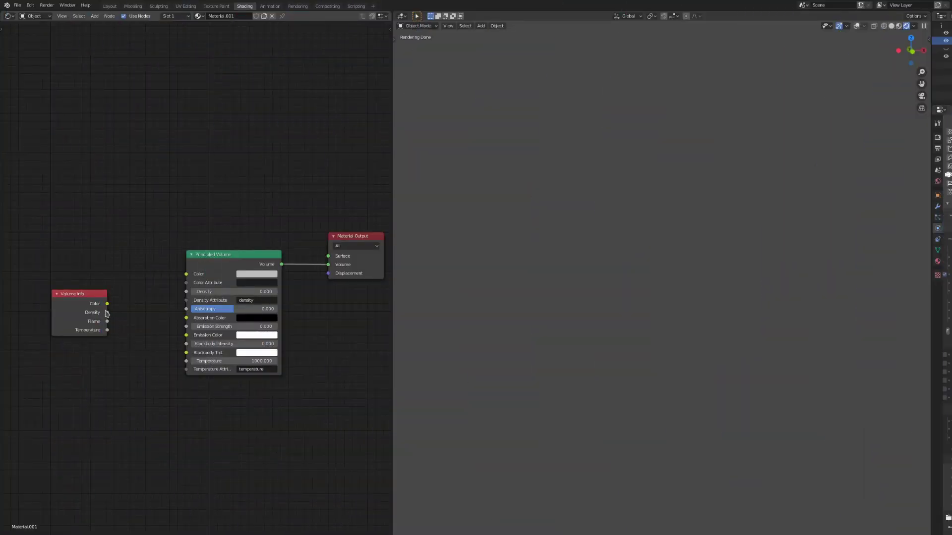
- Connect the Volume Info node's Density to Emission Strength and its Color to Emission Color on the Principled Volume
drag(107, 313, 191, 331)
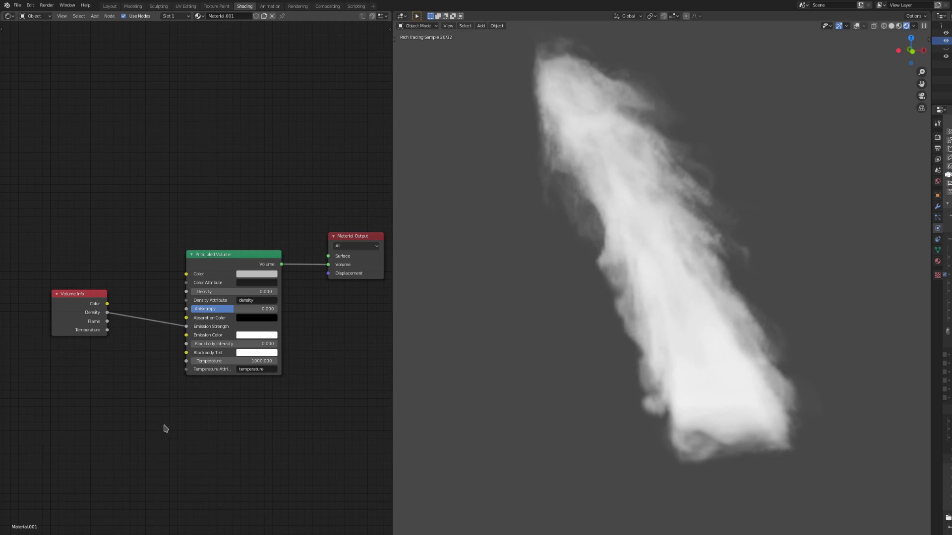
drag(107, 303, 188, 335)
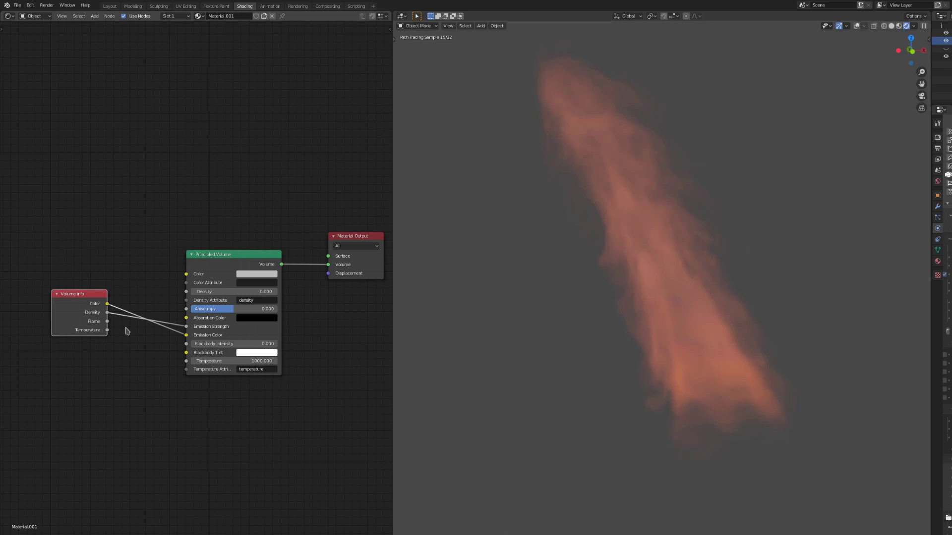
- Cut the Volume Info node's existing links and connect its Temperature output to the Principled Volume's Emission Strength
ctrl+right_drag(147, 294, 142, 331)
drag(107, 330, 185, 327)
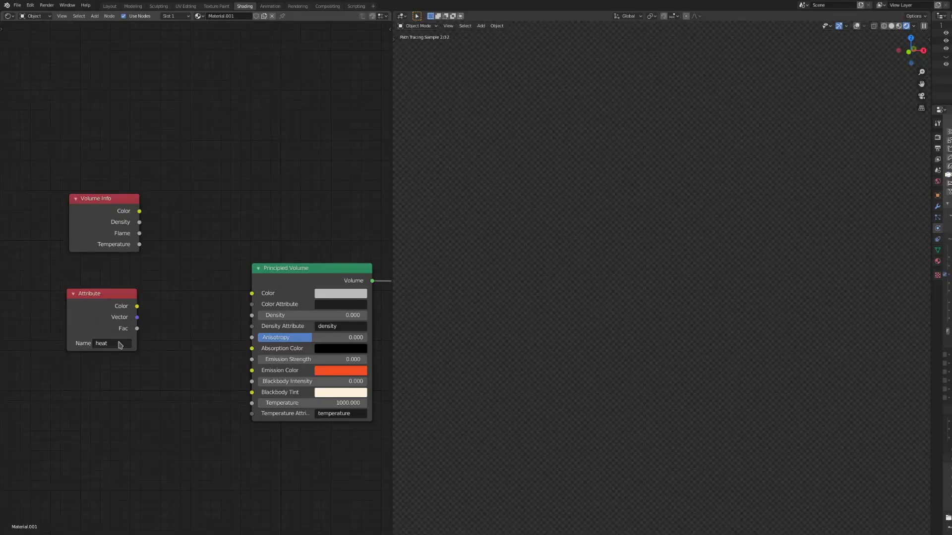
- Alternate the Emission Strength source between the heat Attribute's Fac and Volume Info's Temperature, ending with Fac, to compare the renders
drag(137, 328, 252, 359)
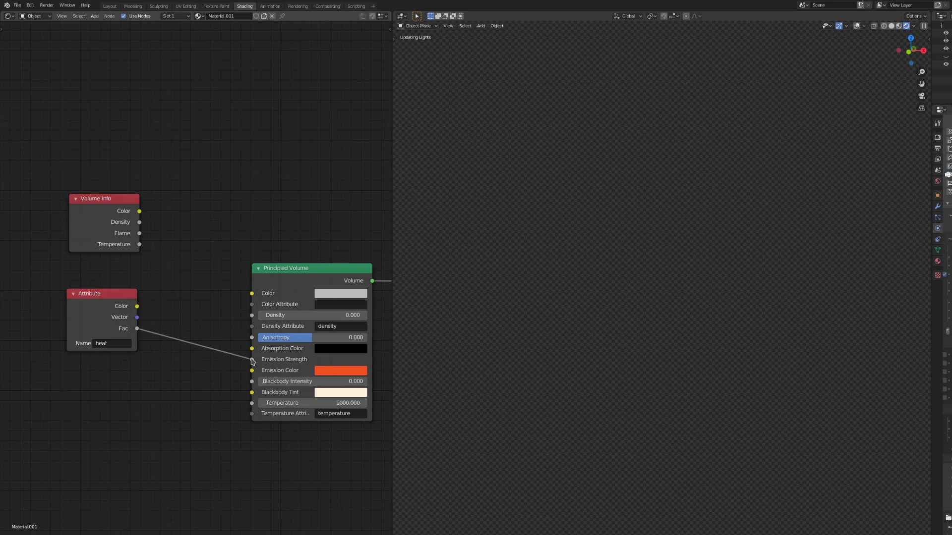
click(139, 245)
drag(139, 245, 252, 360)
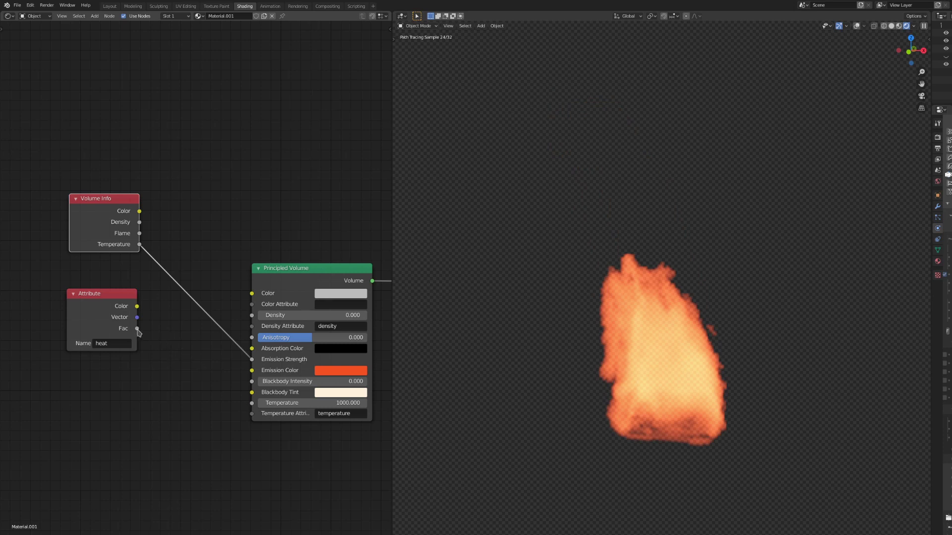
drag(138, 329, 252, 359)
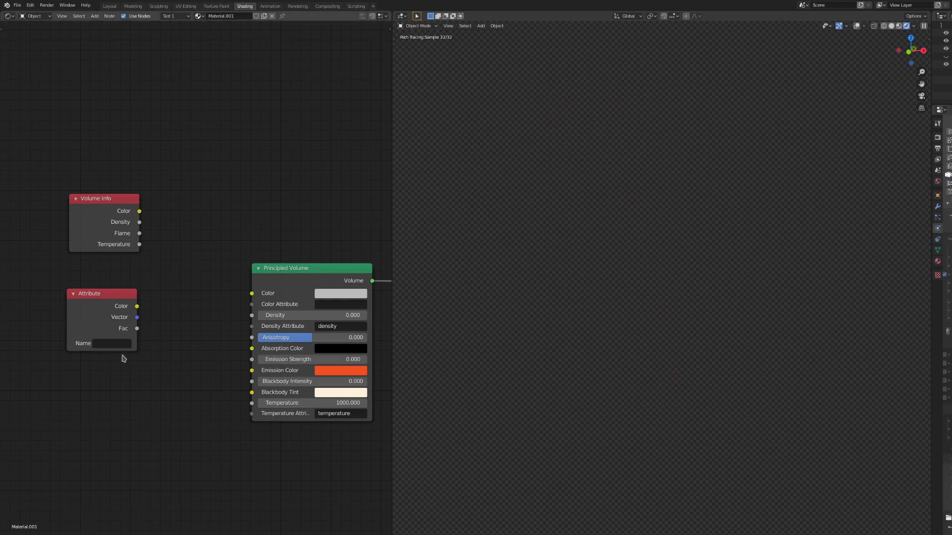
- Set the Attribute node's name to velocity and connect first its Color, then its Fac output to Emission Strength
click(109, 343)
text(velocity)
key(Return)
drag(137, 306, 252, 360)
drag(137, 328, 251, 359)
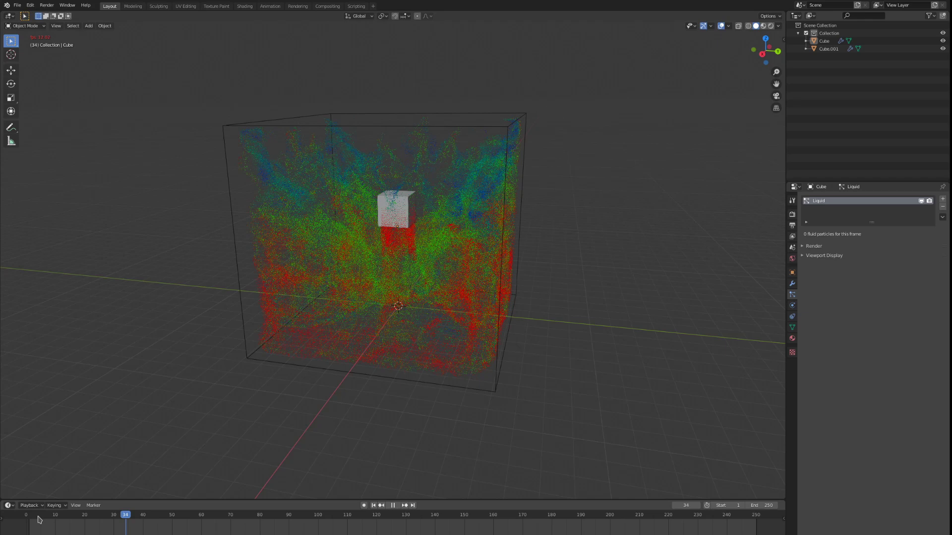
- Play the liquid simulation from frame 26 and stop it at frame 28
key(space)
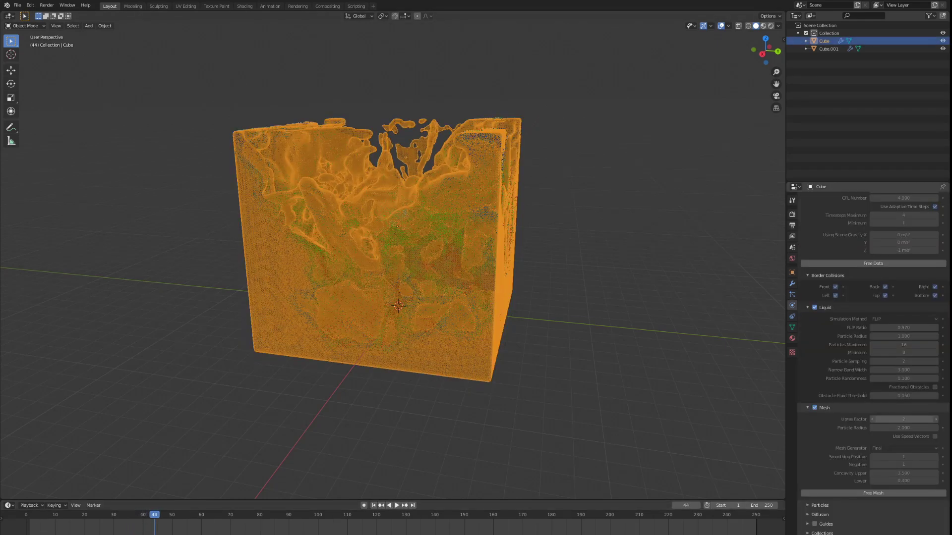
click(101, 529)
key(space)
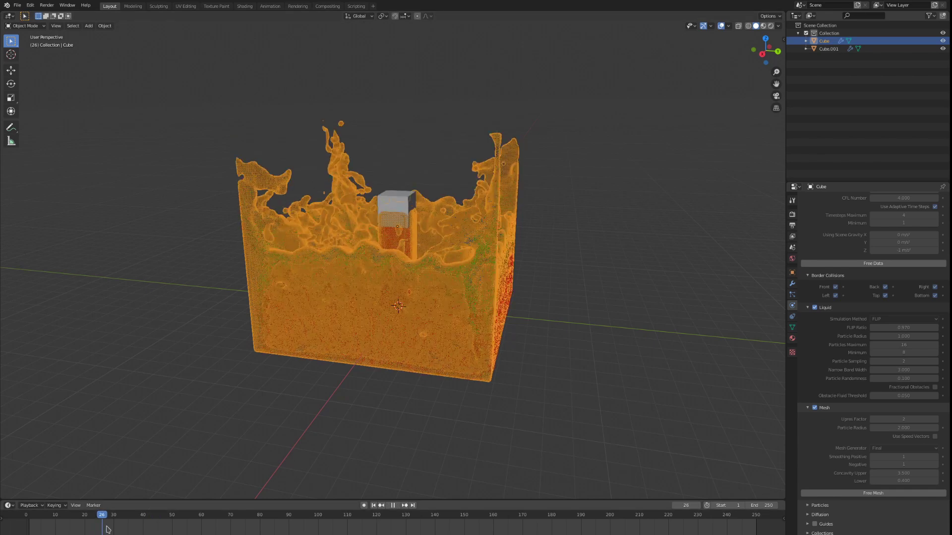
key(space)
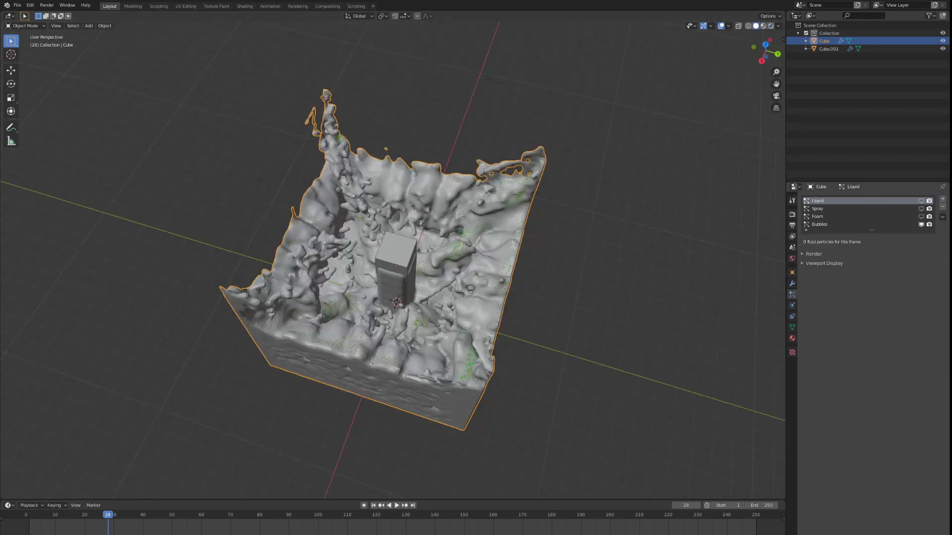
- Enable viewport display of the Spray and Foam particle systems and toggle the display of Bubbles
click(921, 209)
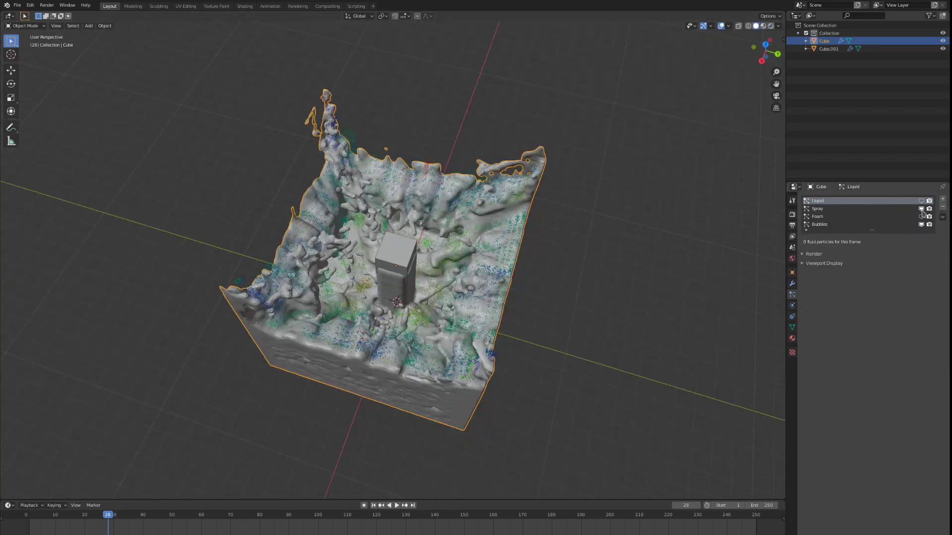
click(923, 218)
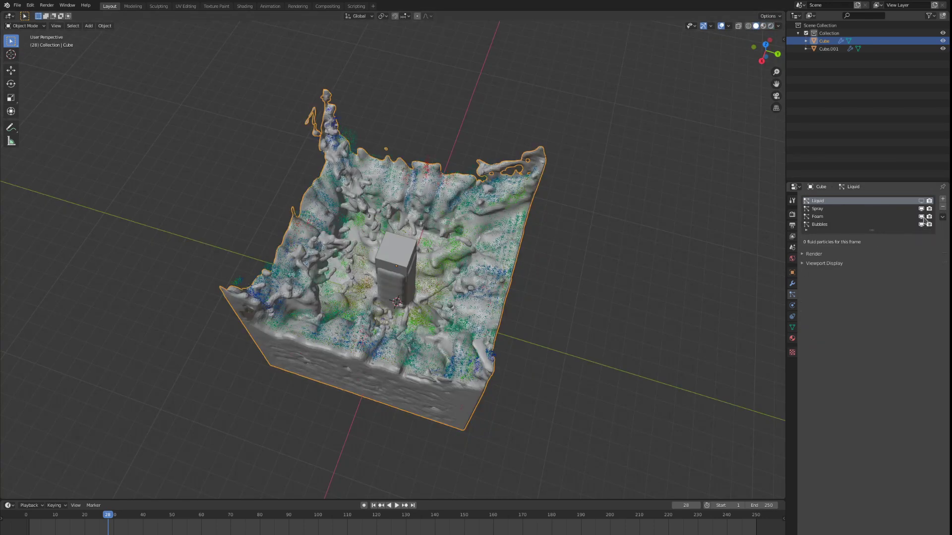
click(922, 224)
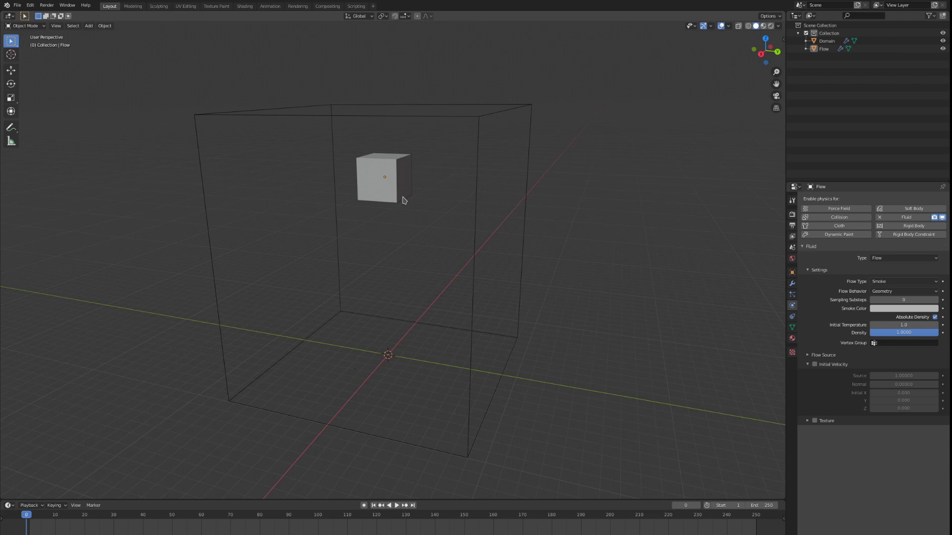
- Apply the scale of the Flow cube and the Domain box
click(402, 200)
key(ctrl+a)
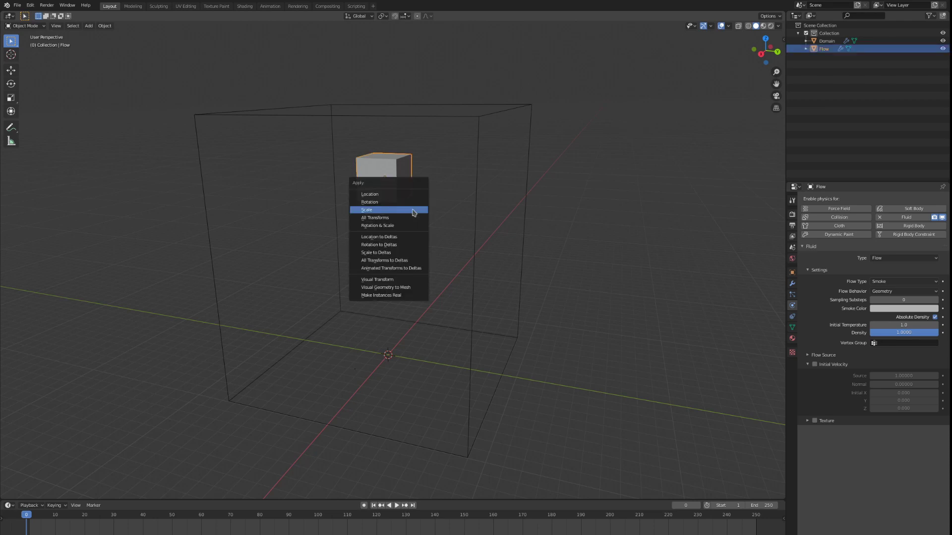
click(413, 211)
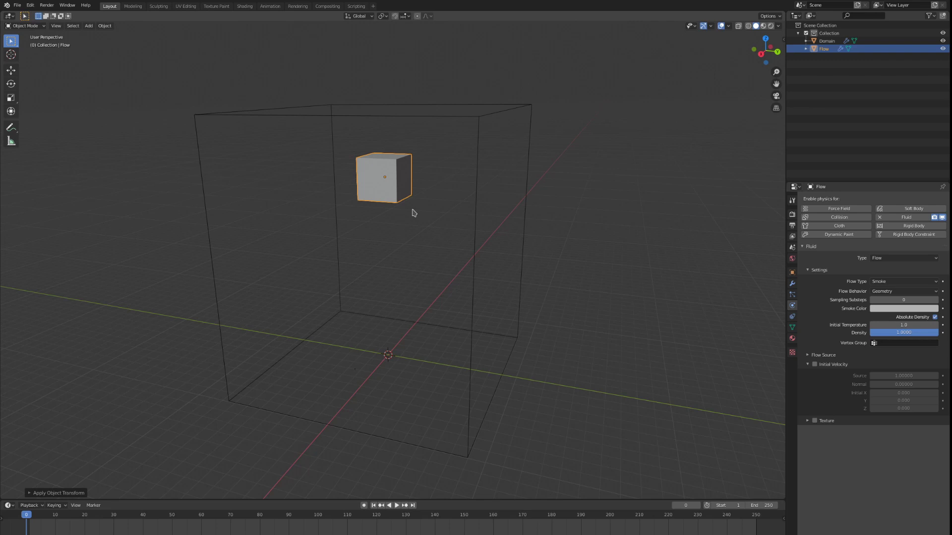
click(477, 230)
key(ctrl+a)
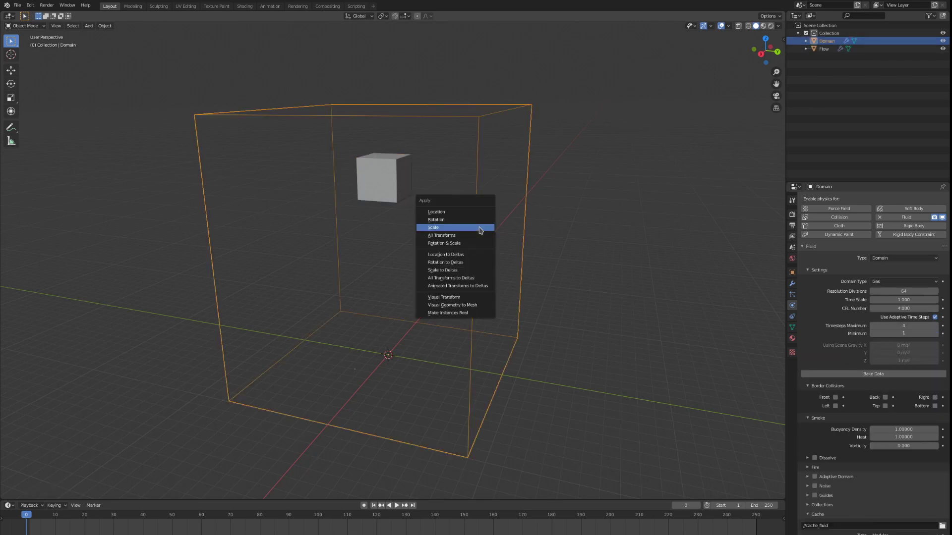
click(480, 229)
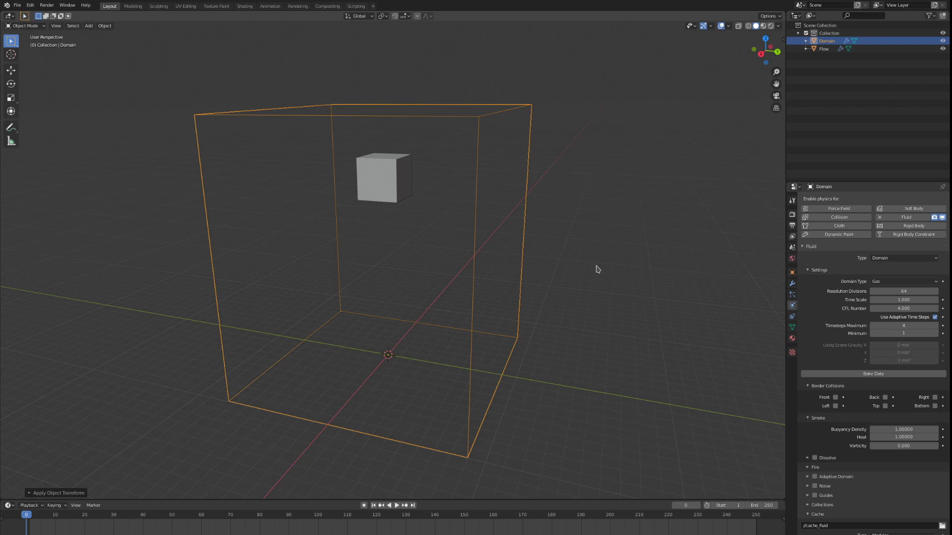
- Set the Domain's origin to its Center of Mass (Volume) with the Set Origin command
key(F3)
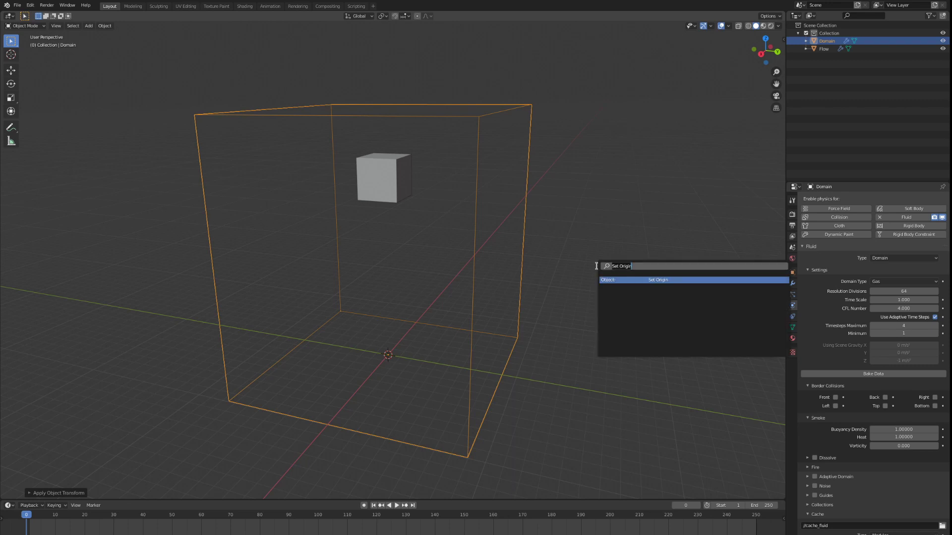
text(set or)
key(Return)
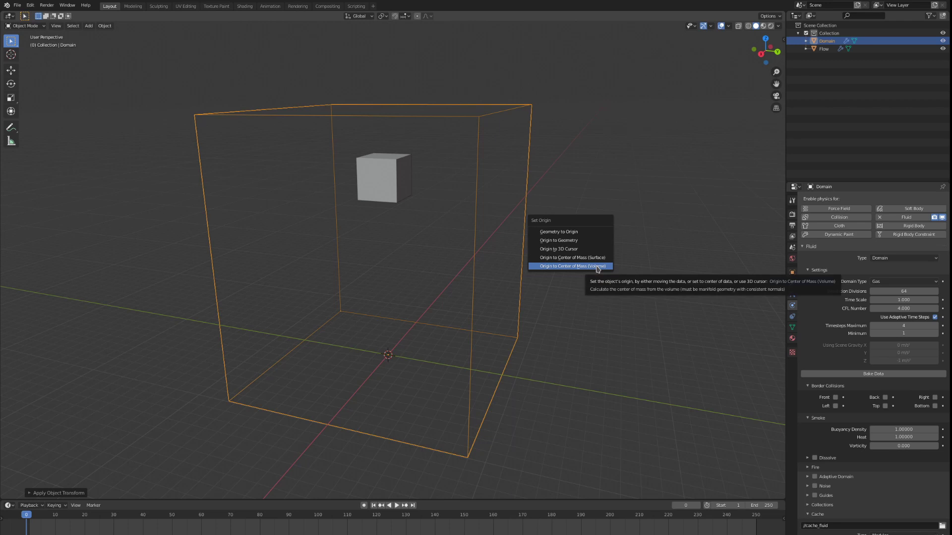
click(598, 269)
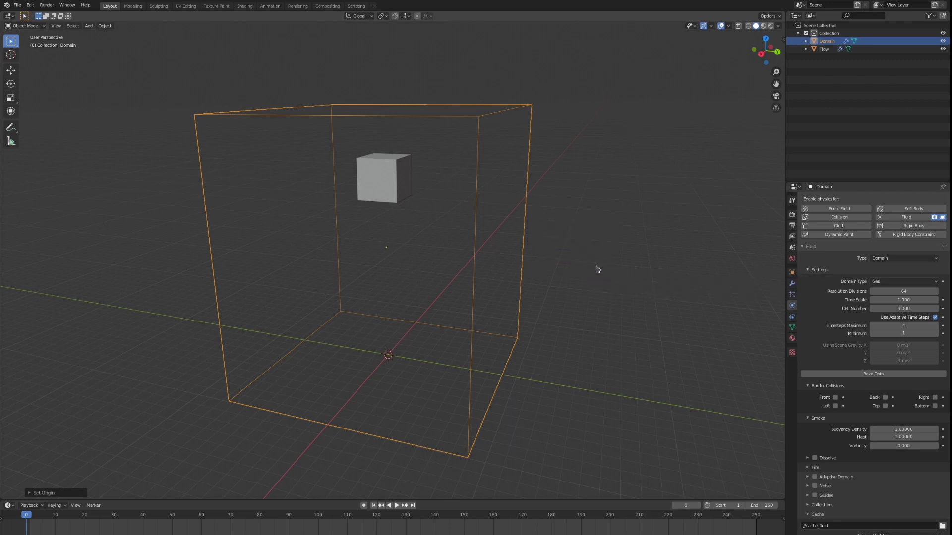